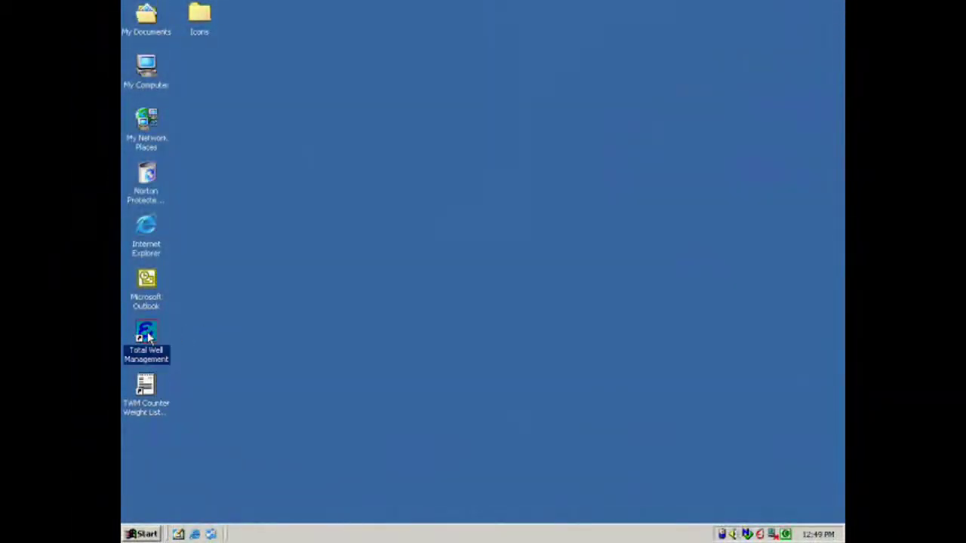
Launch Total Well Management, move its window into place, and review the Equipment Check battery status.
double_click(146, 336)
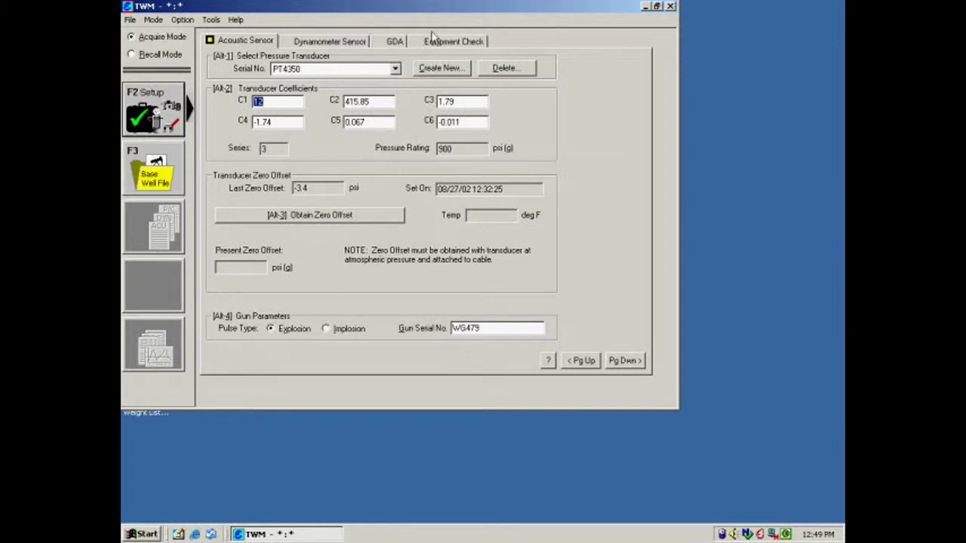
drag(453, 4, 480, 49)
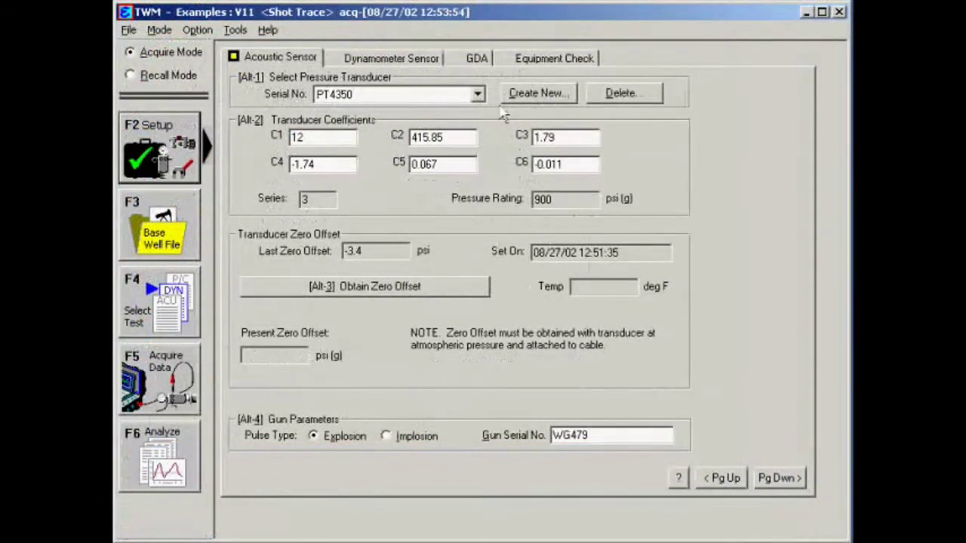
click(556, 59)
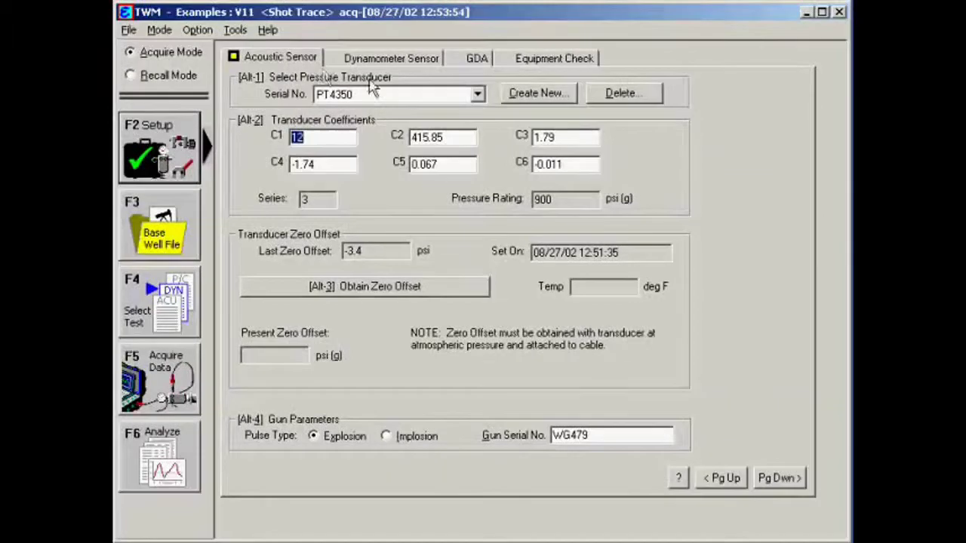
click(476, 97)
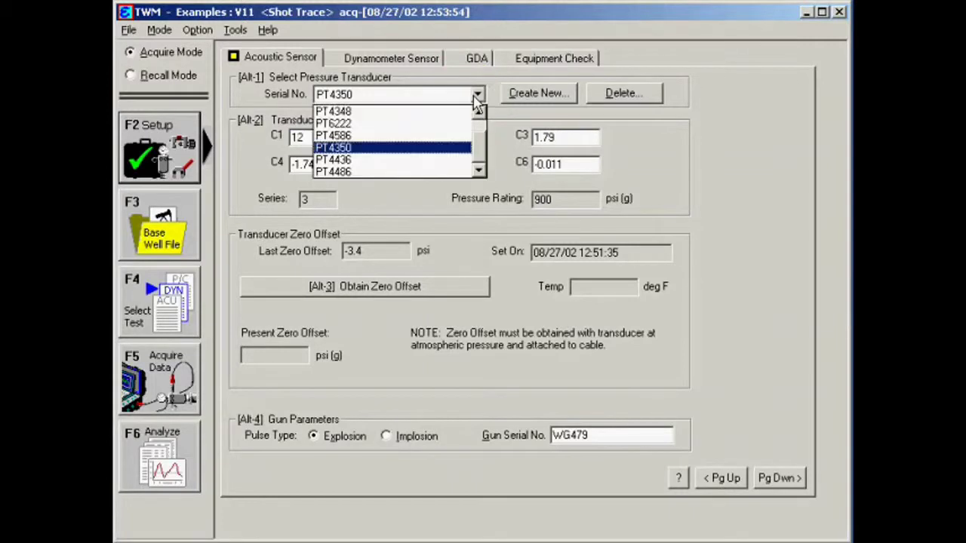
click(405, 149)
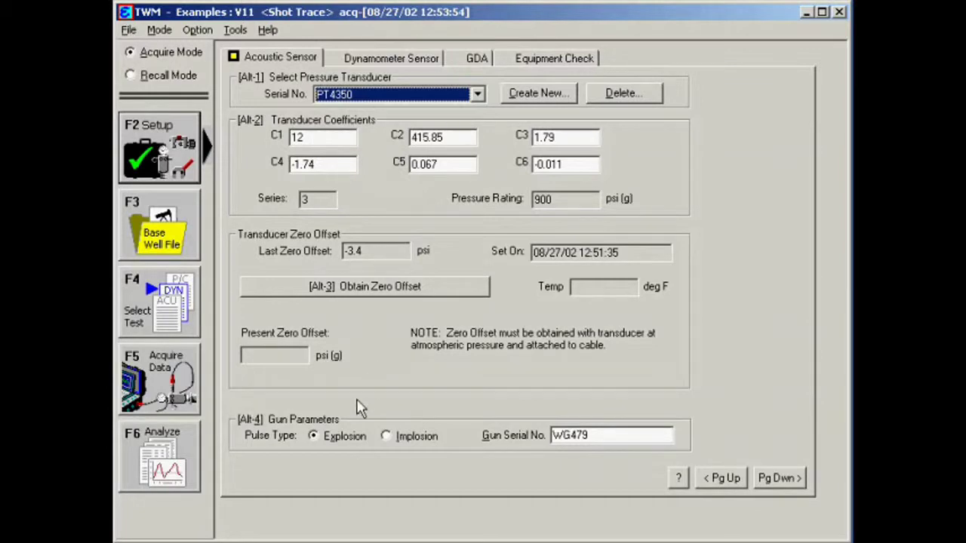
click(347, 441)
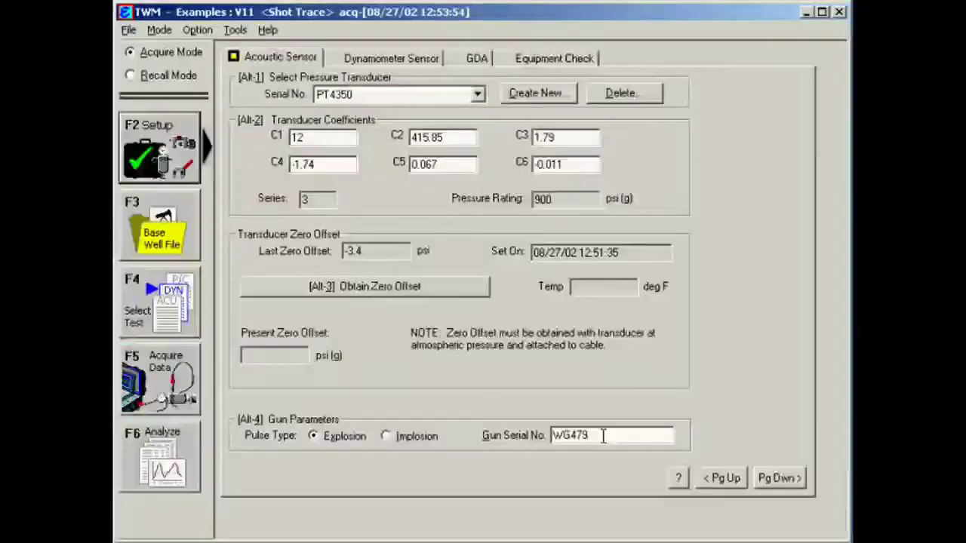
Take a transducer zero offset reading and update the zero offset with the present reading.
click(429, 295)
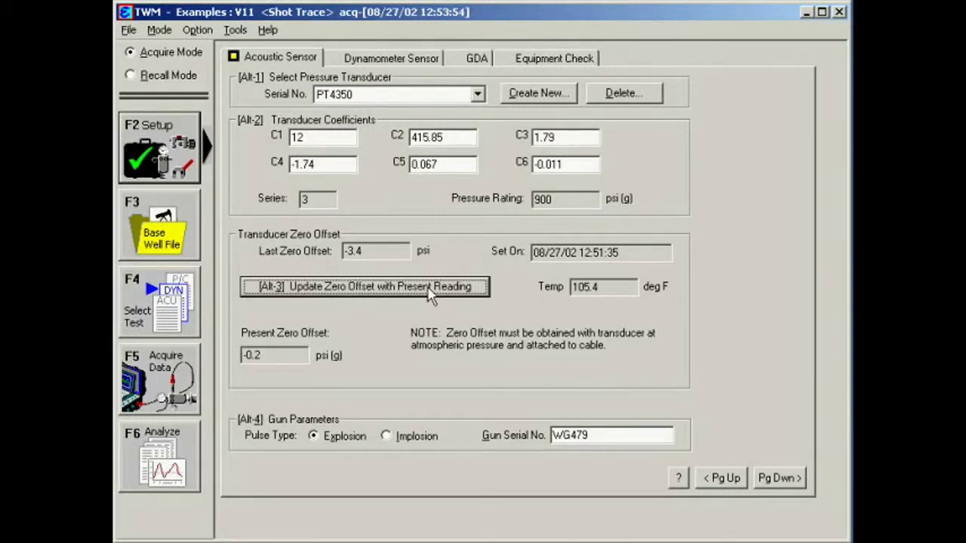
click(429, 294)
Open well file V11 from the Base Well File management list.
click(195, 242)
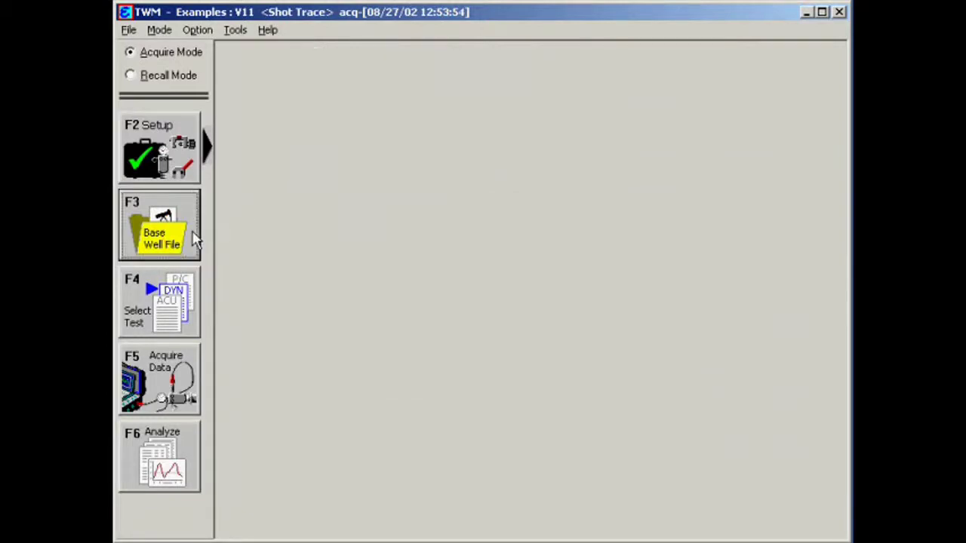
click(261, 59)
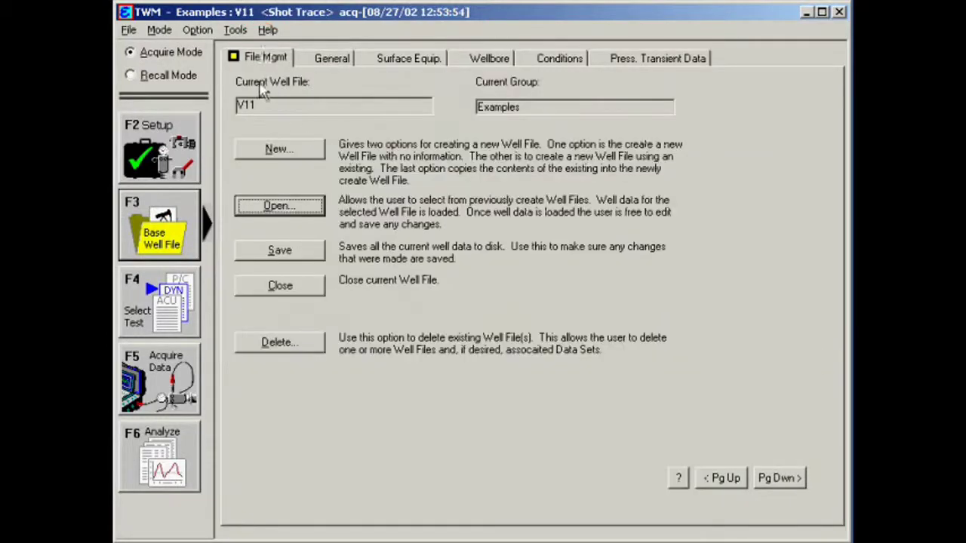
click(279, 208)
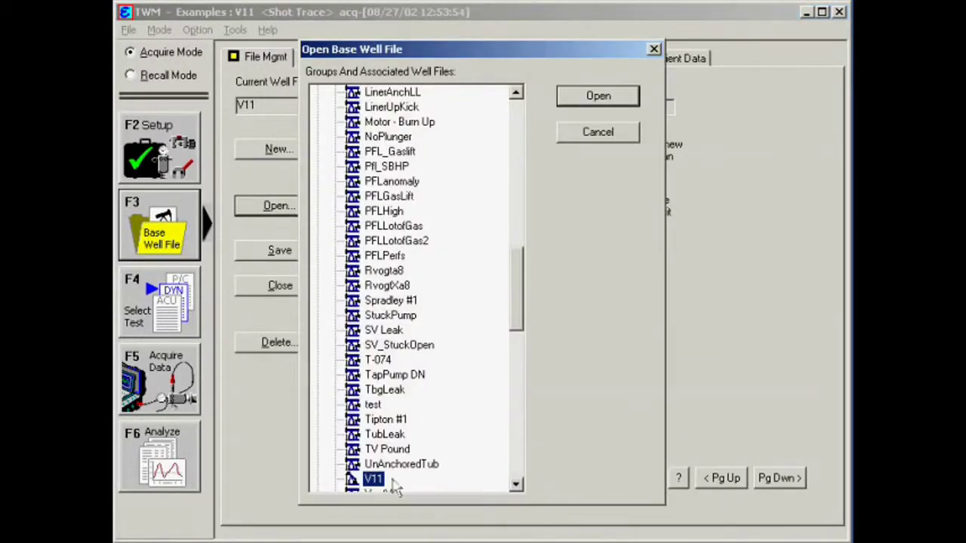
click(600, 98)
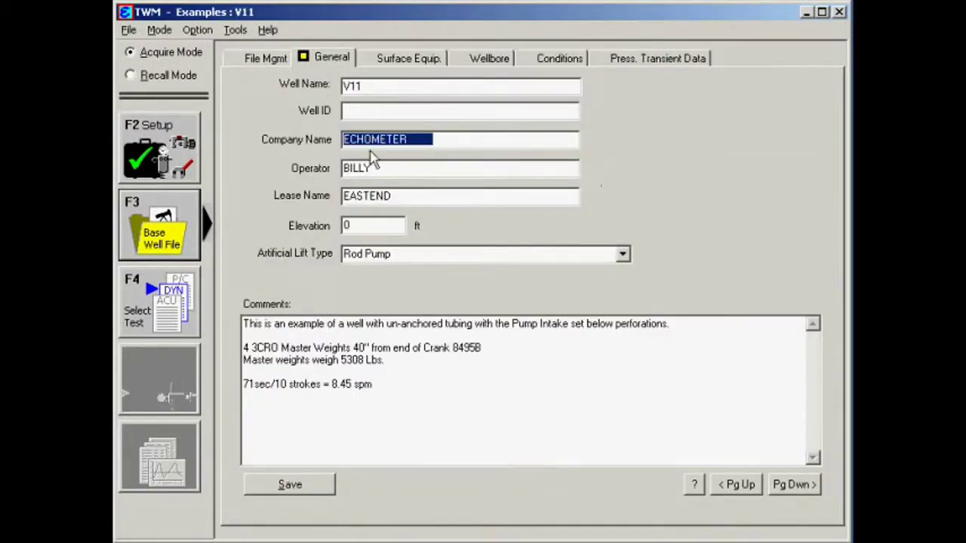
Select the Acoustic test type and start data acquisition for well V11.
click(175, 295)
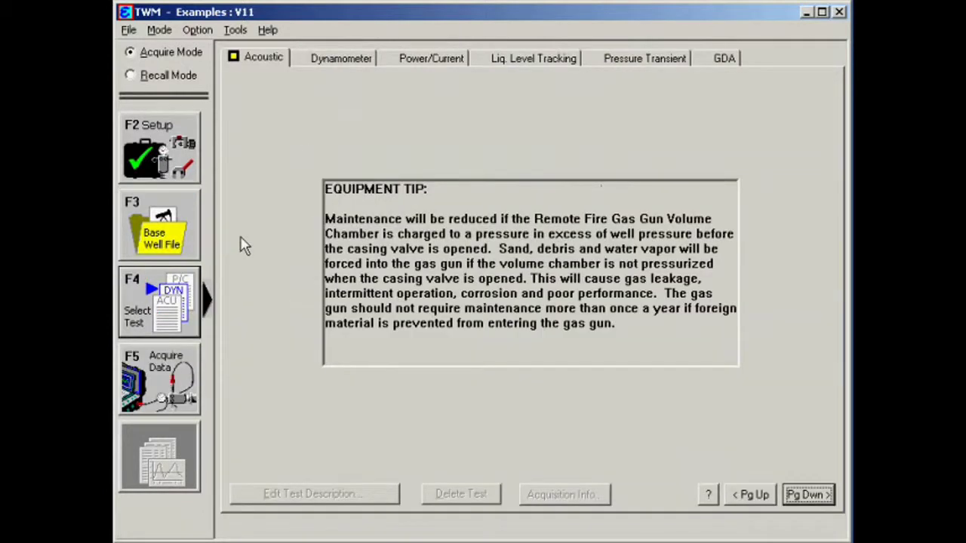
click(263, 65)
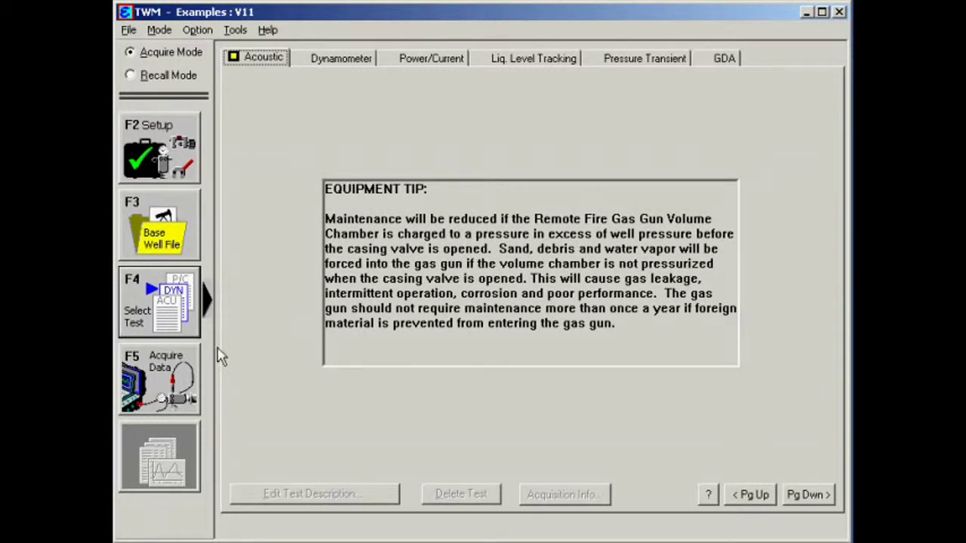
click(181, 369)
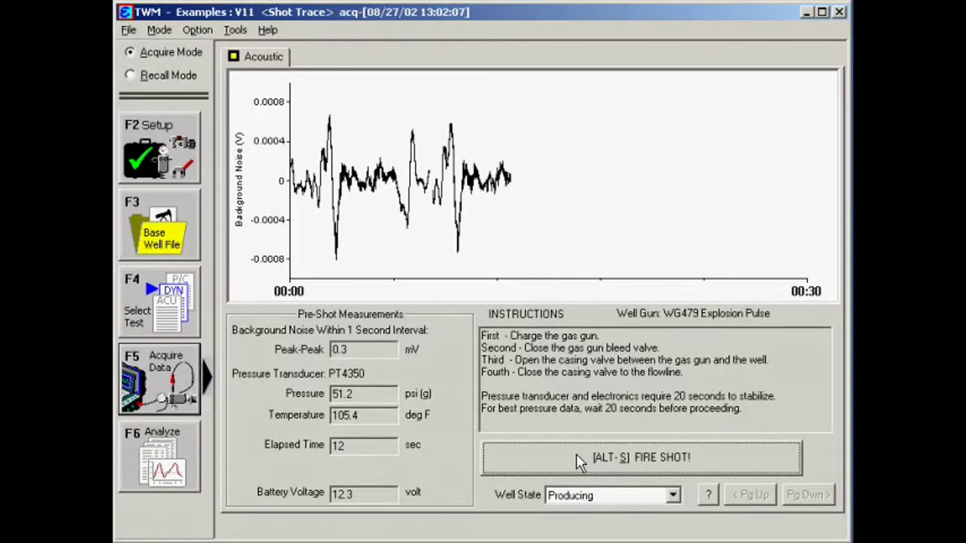
Fire the gas gun shot and record the acoustic trace.
click(580, 462)
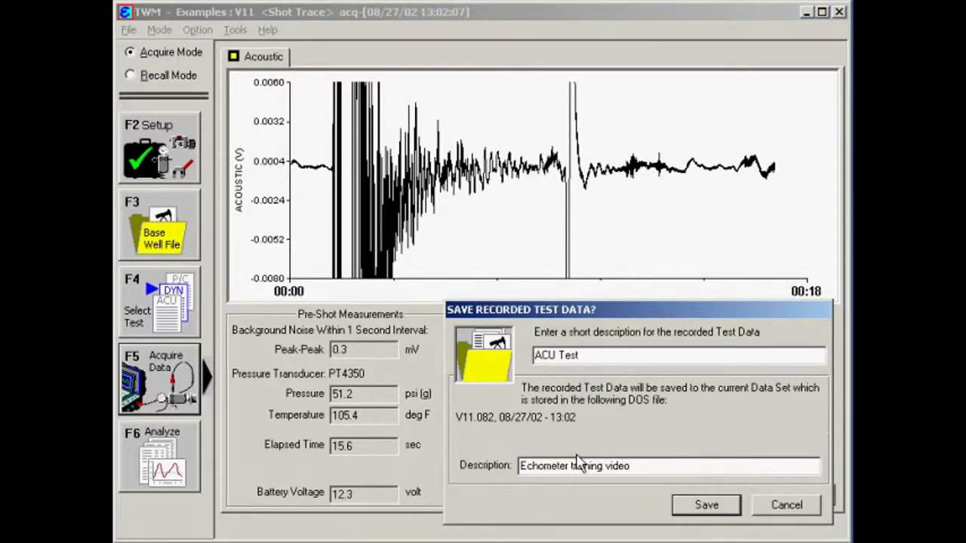
Change the short description to 'Training video shot 2' and save the recorded shot.
key(Tab)
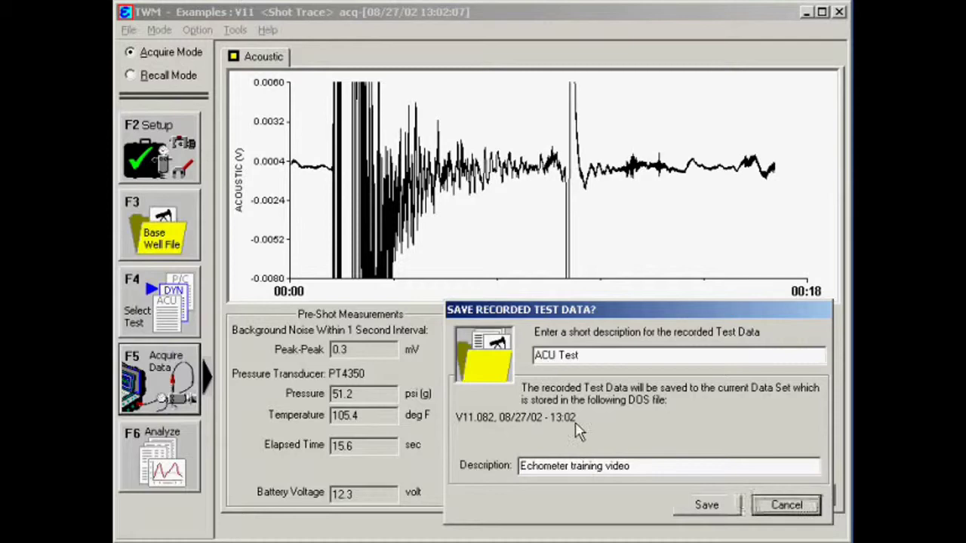
double_click(586, 358)
key(BackSpace)
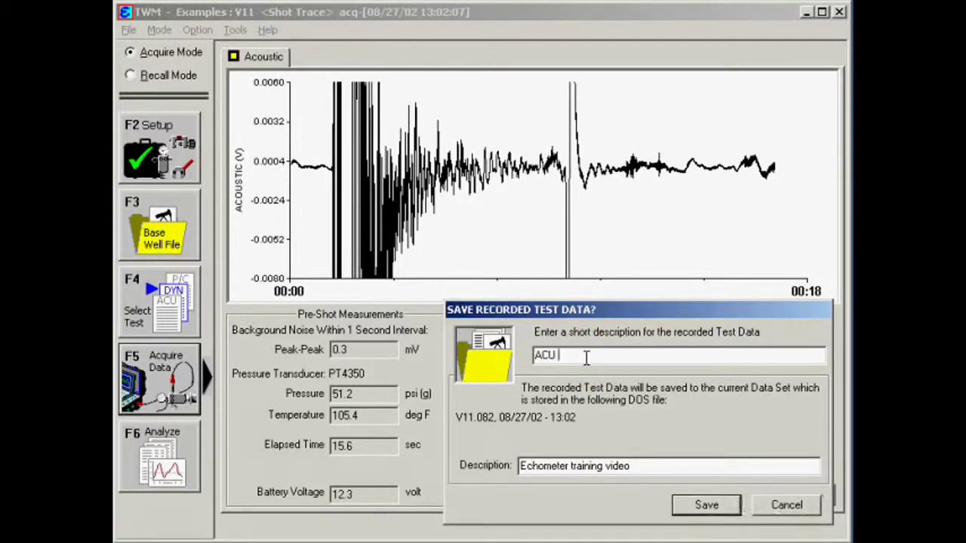
key(BackSpace)
key(BackSpace)
key(BackSpace)
key(BackSpace)
text(T)
text(rain)
text(ing video shot 2)
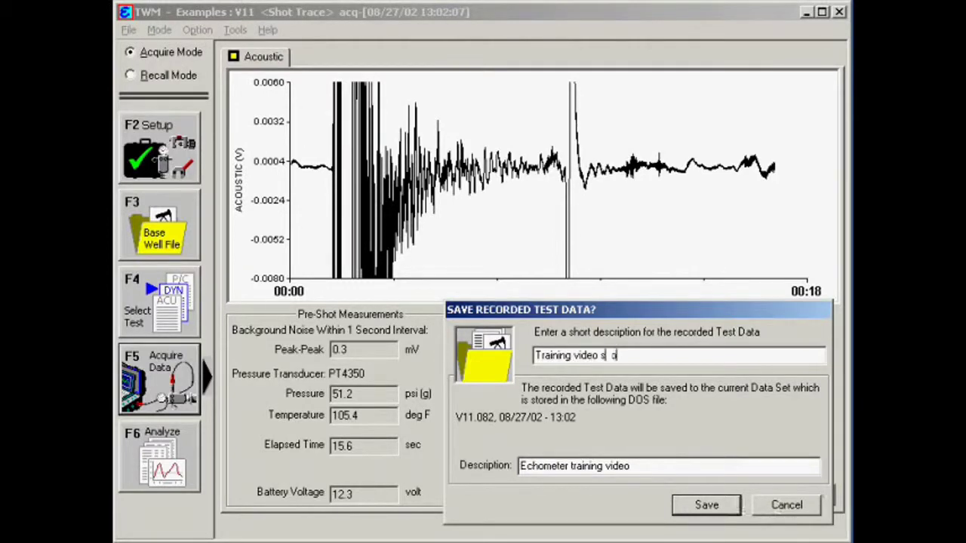
key(Left)
key(Left)
text(hot)
click(705, 505)
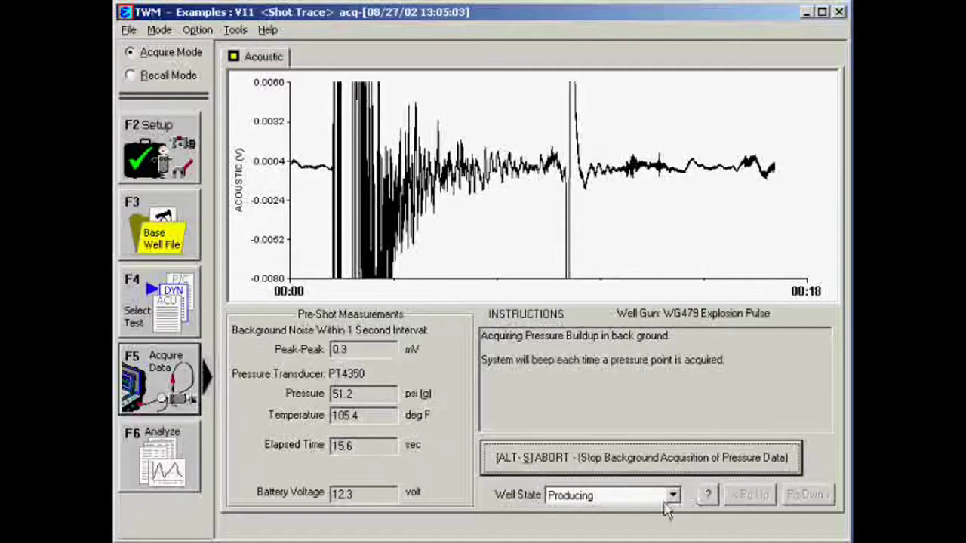
Analyze the shot, keep the liquid level kick at 8.321 s, and view depth (about 4551 ft).
click(170, 476)
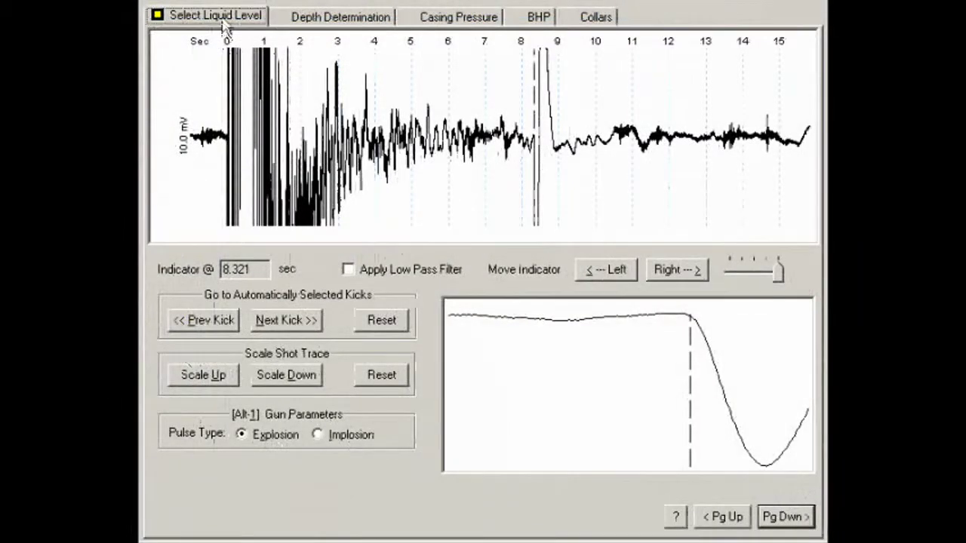
click(225, 24)
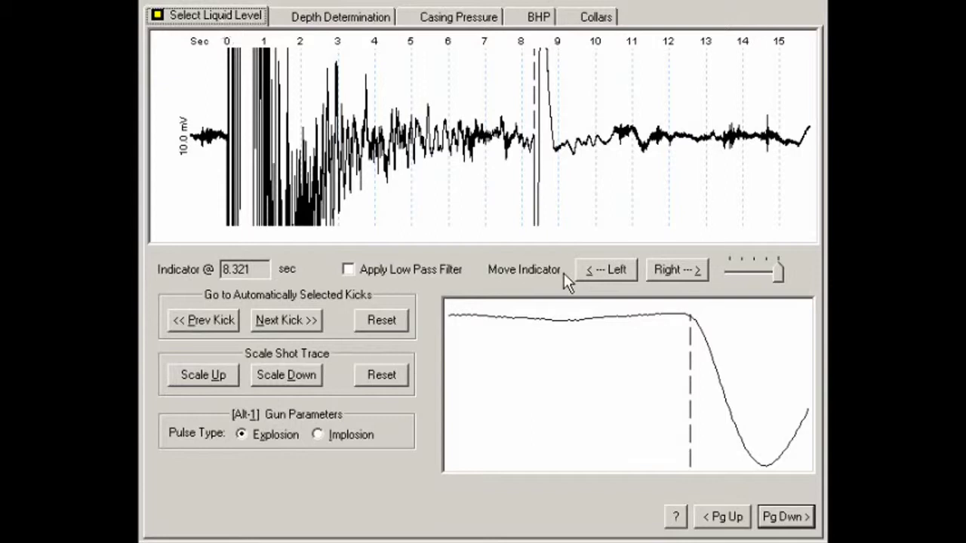
click(623, 277)
click(619, 276)
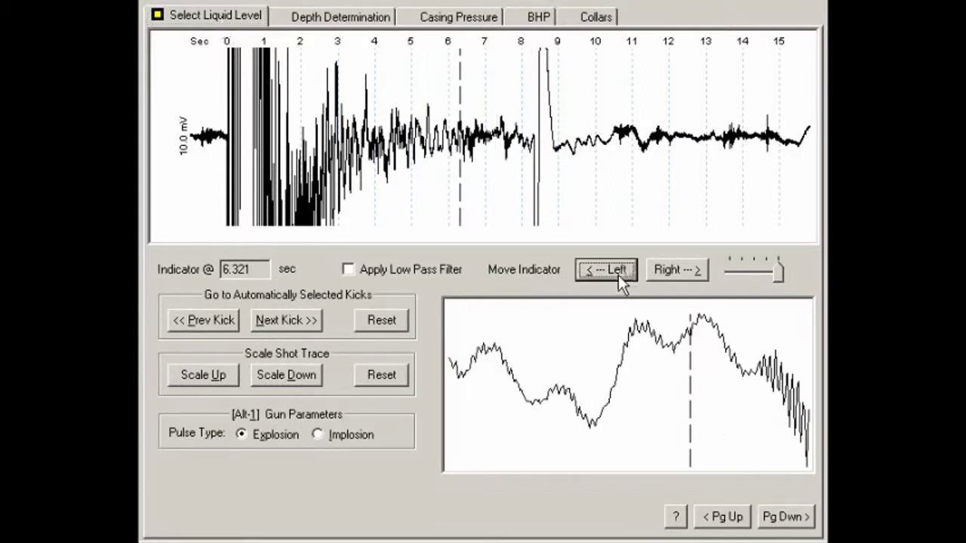
click(686, 272)
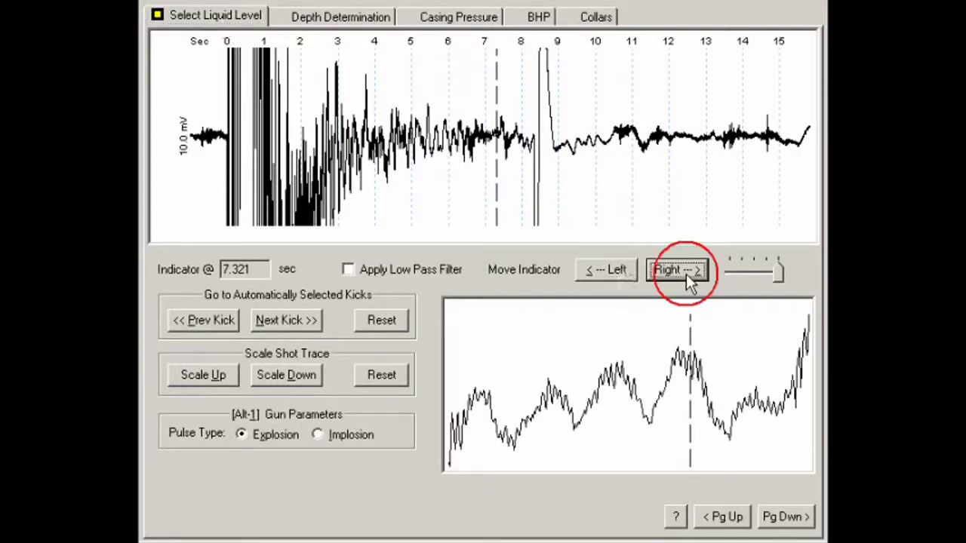
click(686, 274)
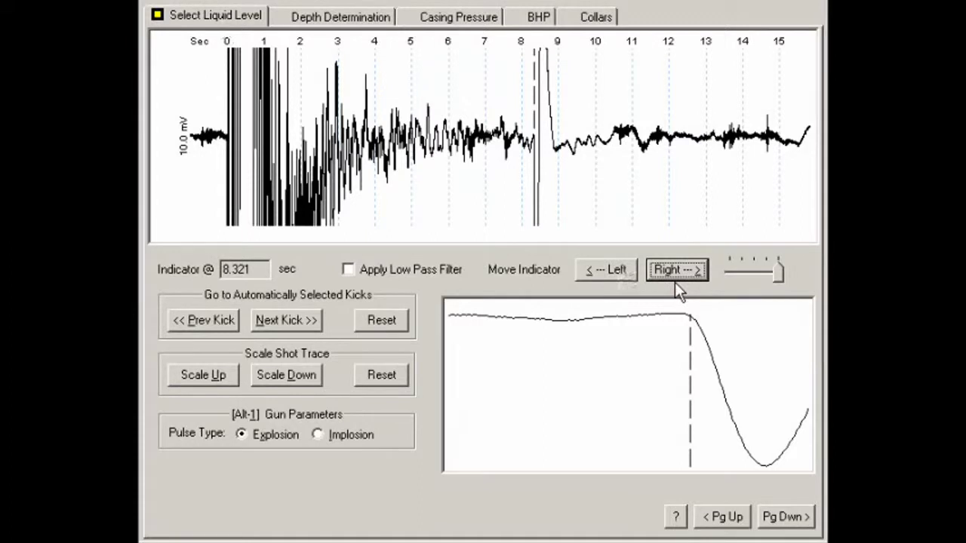
click(614, 400)
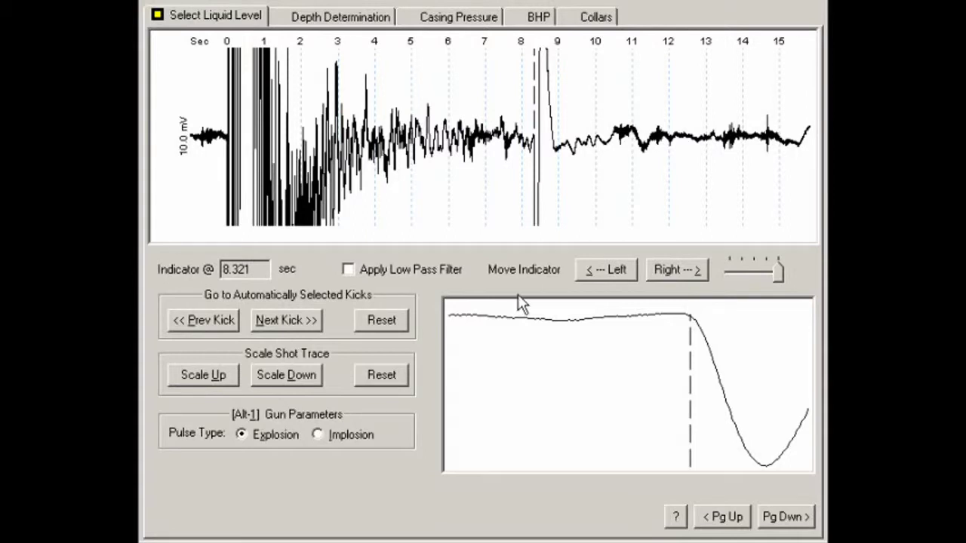
click(356, 21)
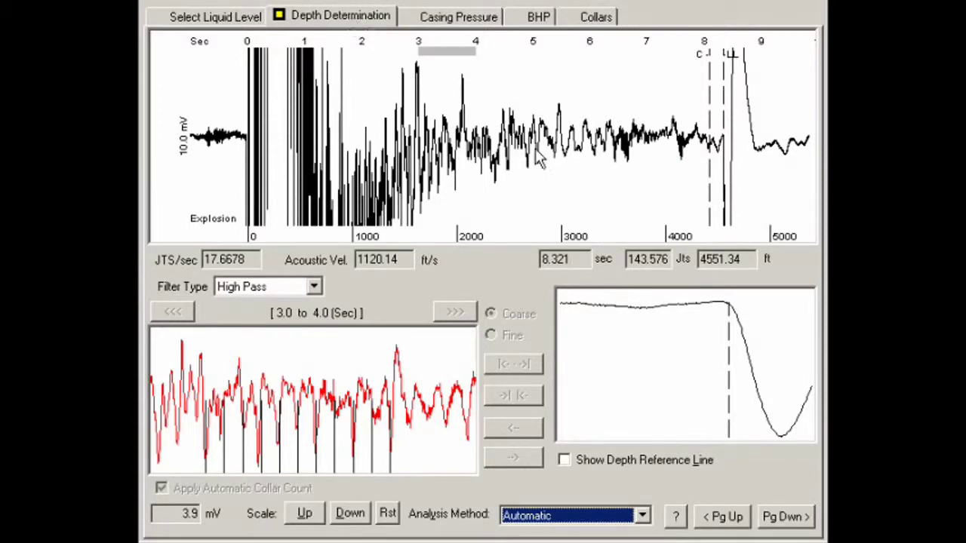
click(727, 172)
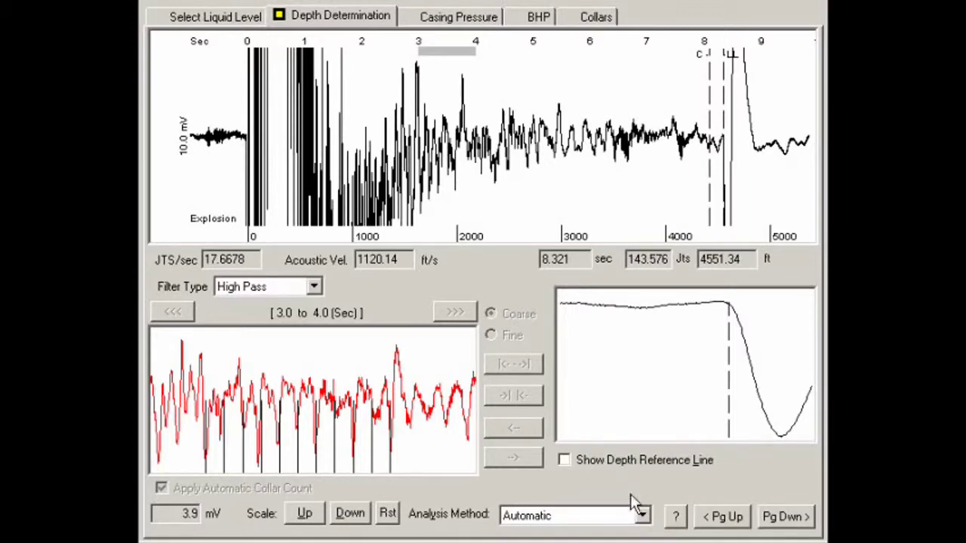
Try Manual, Down Hole Marker and Acoustic Velocity methods, revert to Automatic, and view casing pressure buildup.
click(641, 517)
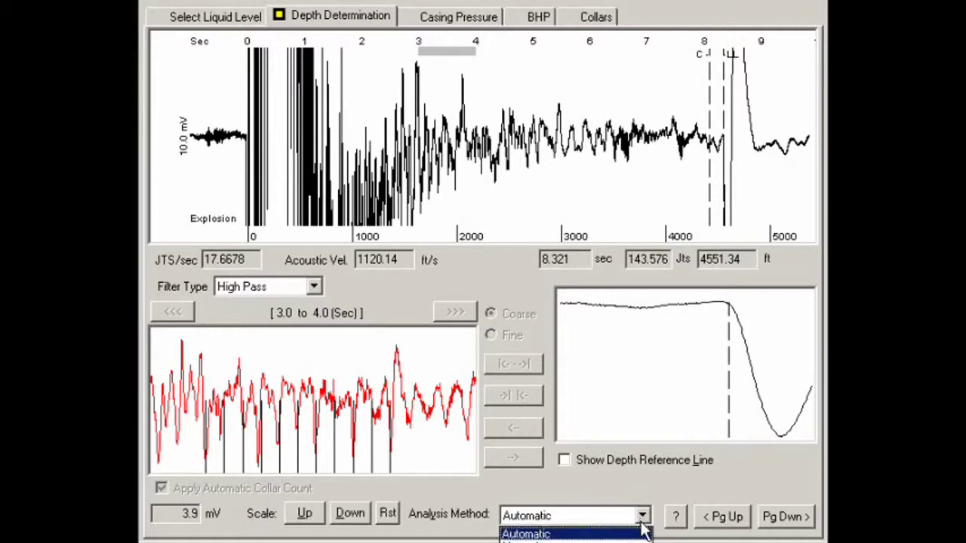
click(572, 540)
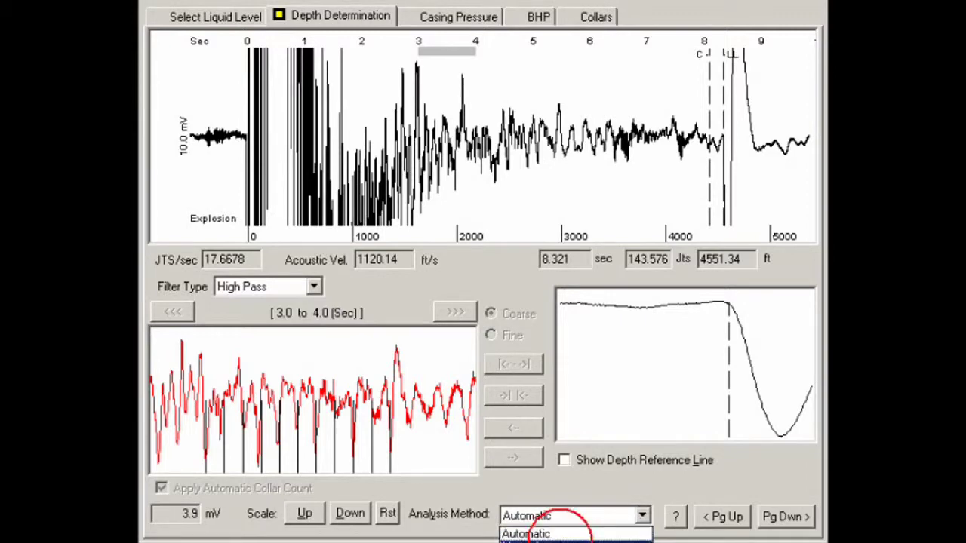
click(641, 516)
click(612, 539)
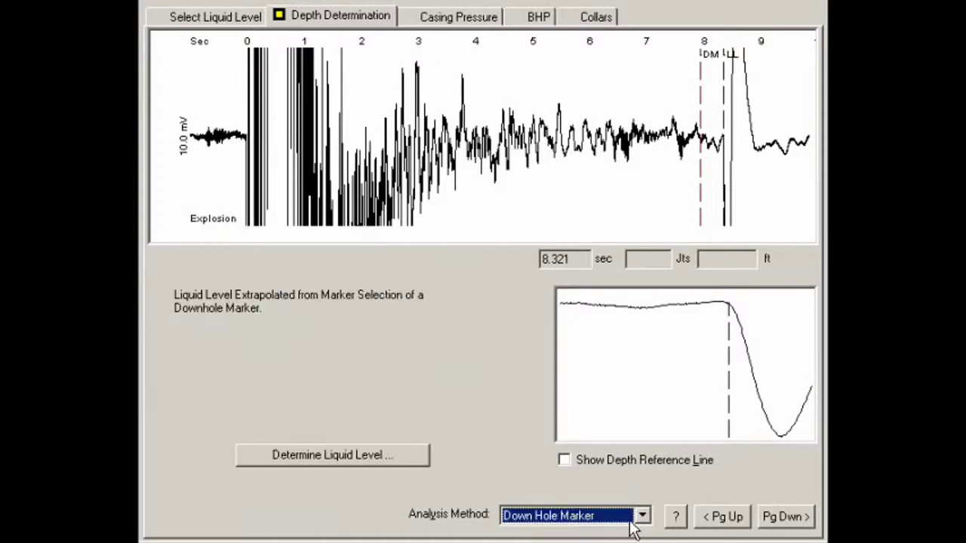
click(641, 517)
click(543, 542)
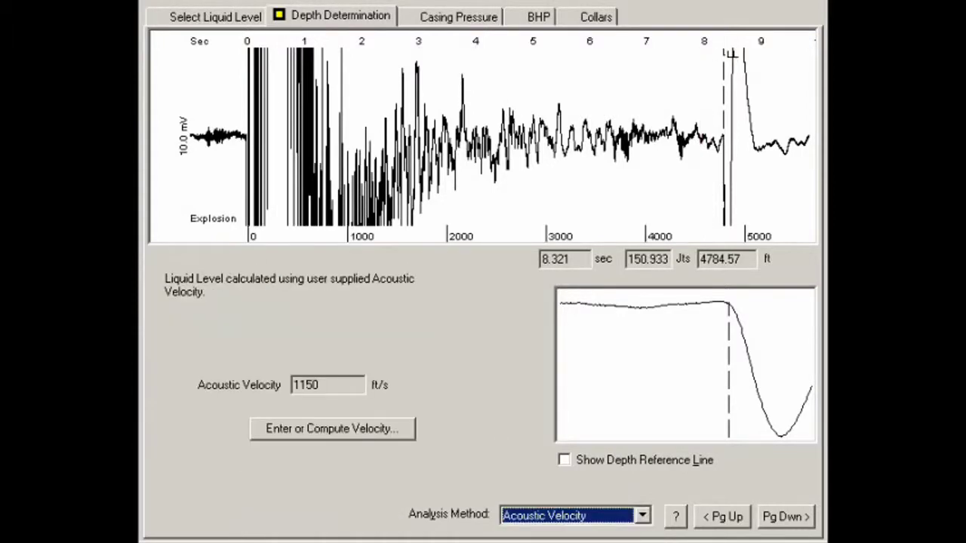
click(642, 517)
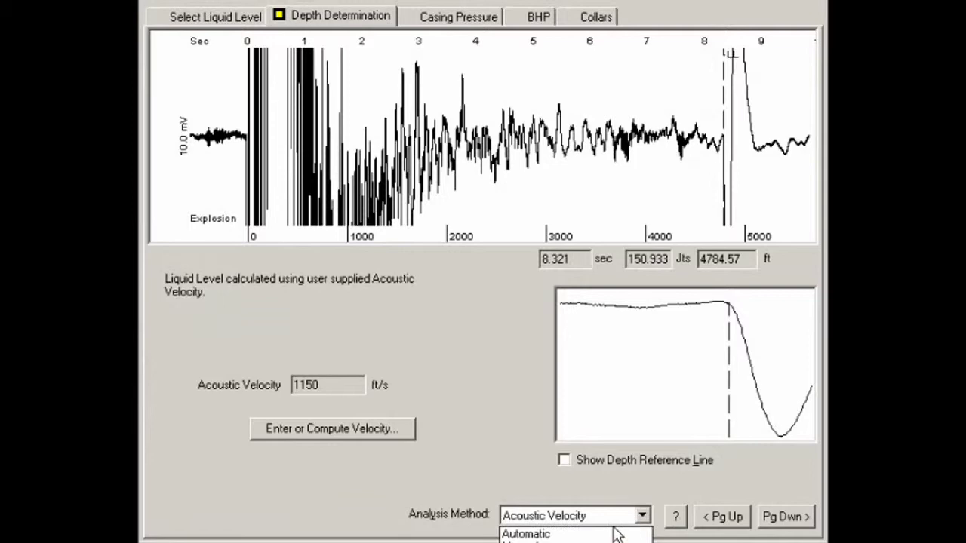
click(619, 534)
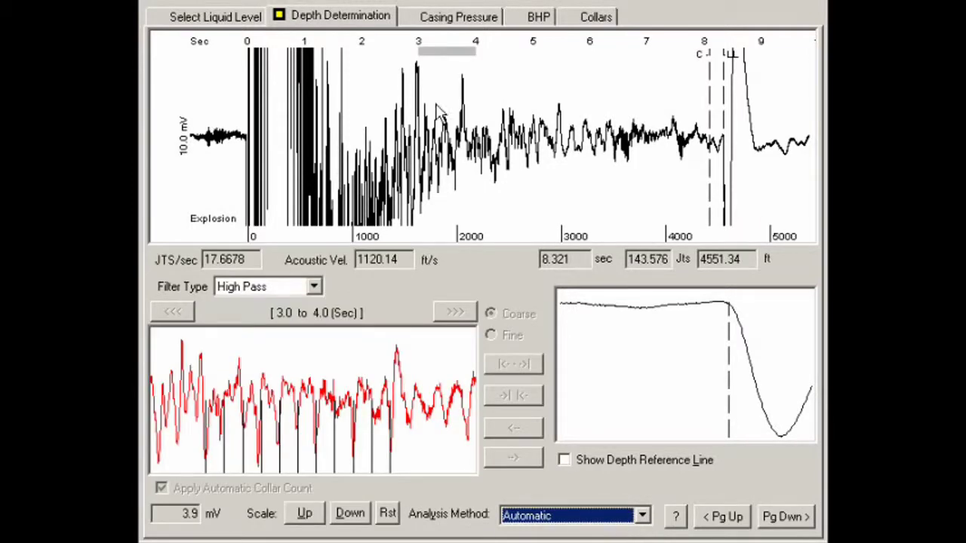
click(449, 16)
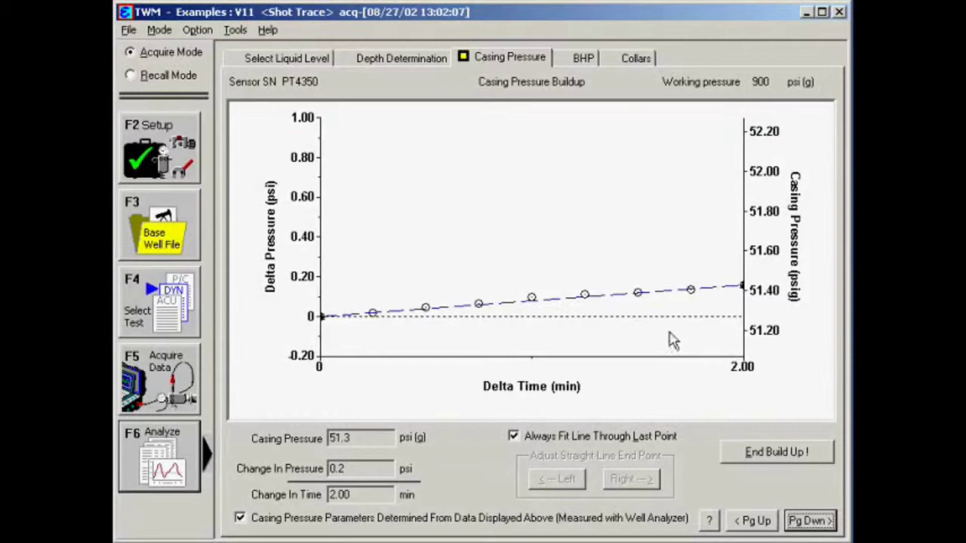
End the pressure buildup and view the collars: 135 joints counted, liquid at 4551.34 ft.
click(782, 457)
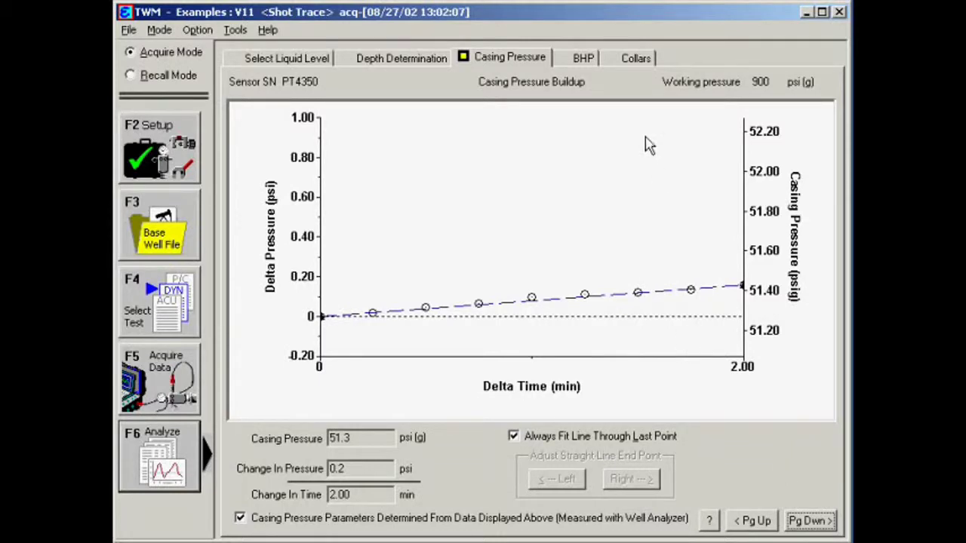
click(627, 67)
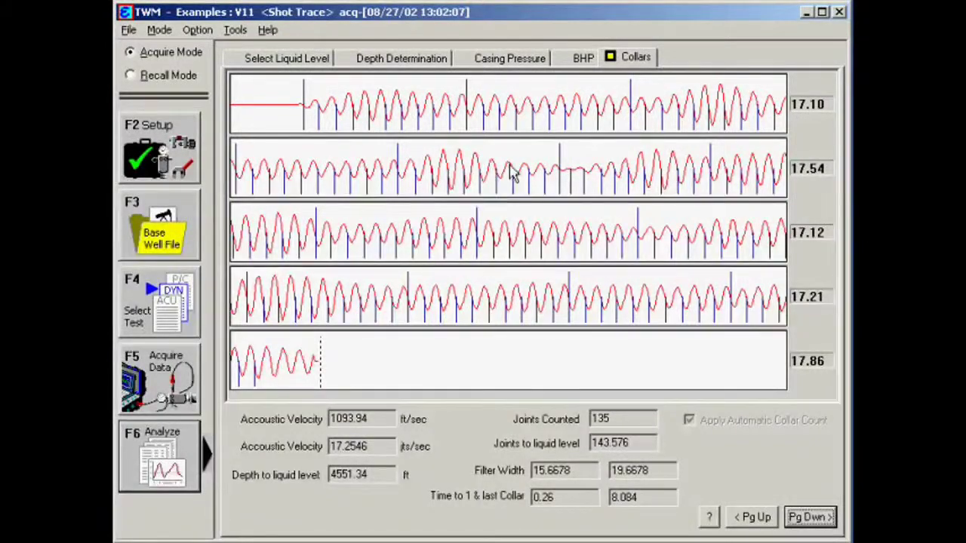
View BHP results: 256.4 psi pump intake, 461.3 psi reservoir pressure, 62.7% producing efficiency.
click(574, 63)
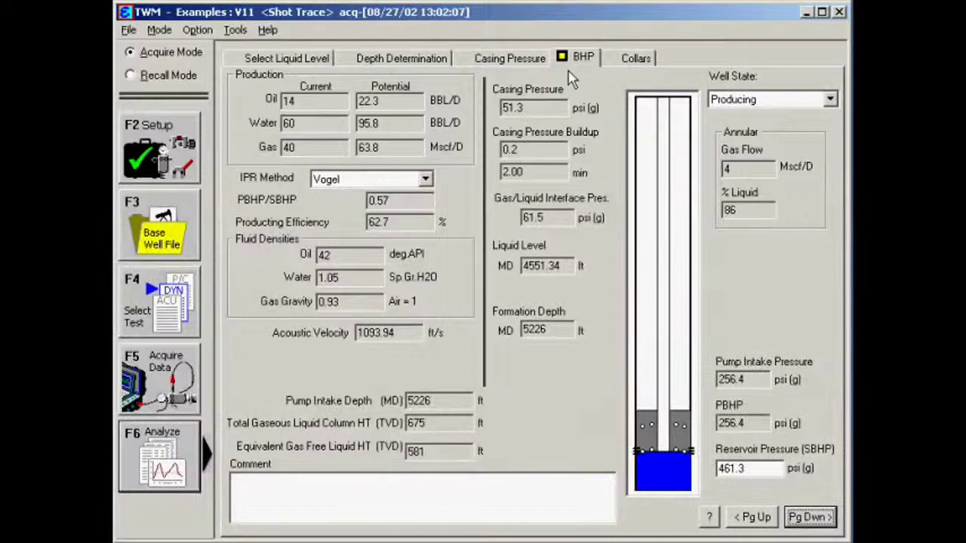